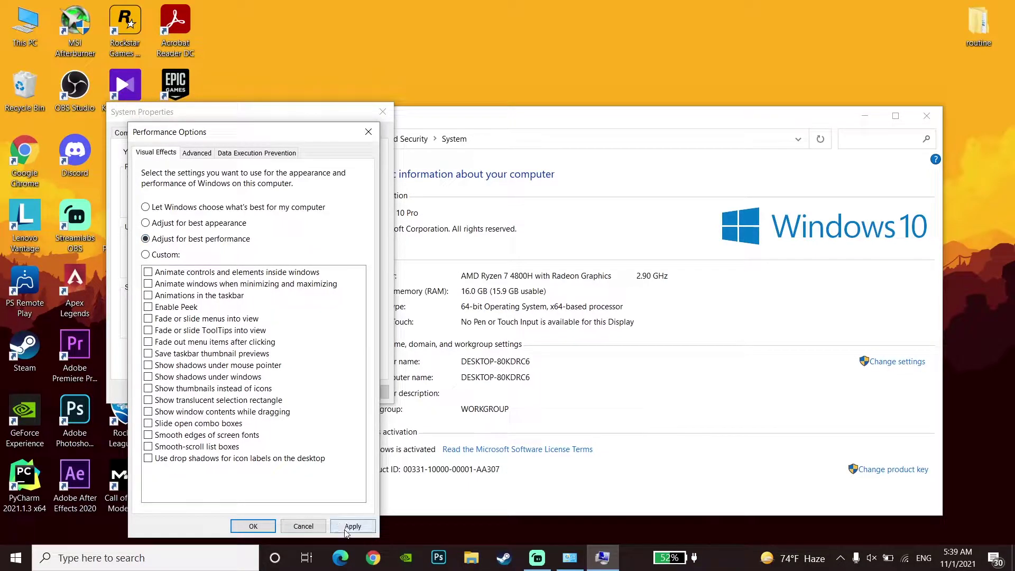
Confirm the Adjust for best performance visual effects setting in Performance Options.
click(267, 527)
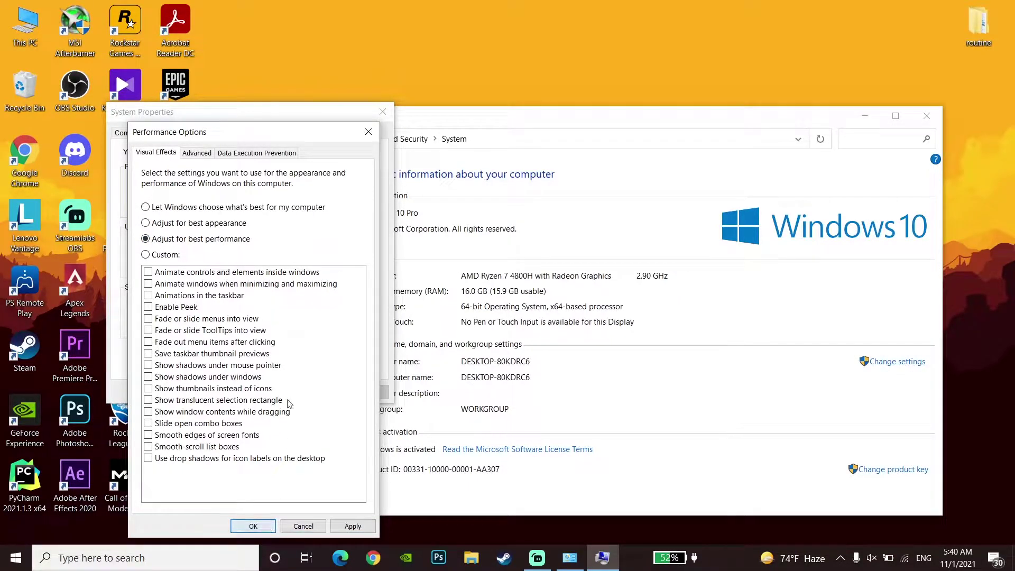
drag(273, 133, 476, 100)
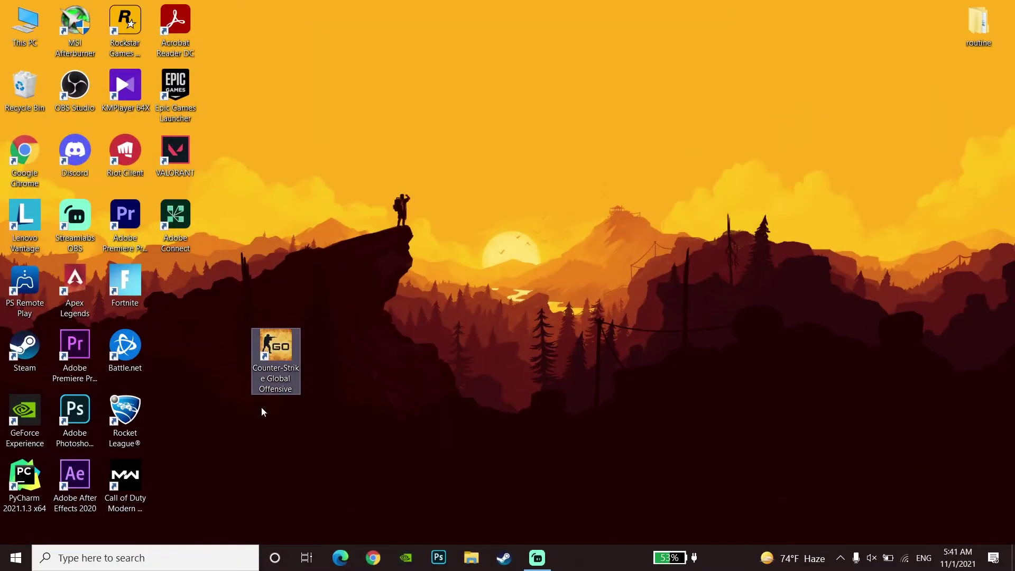
Find and open Graphics settings and turn on Hardware-accelerated GPU scheduling.
click(262, 409)
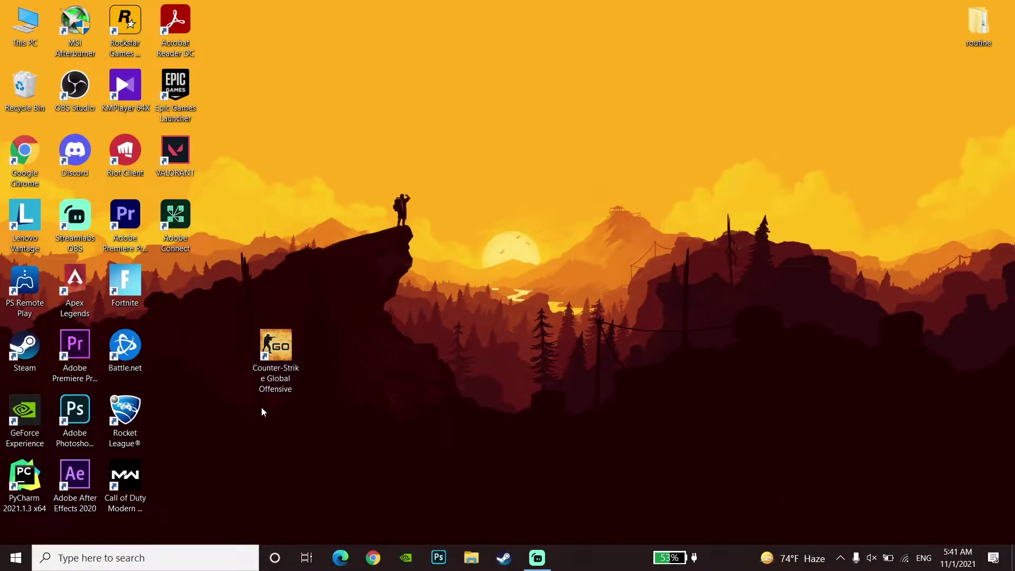
click(221, 558)
text(grap)
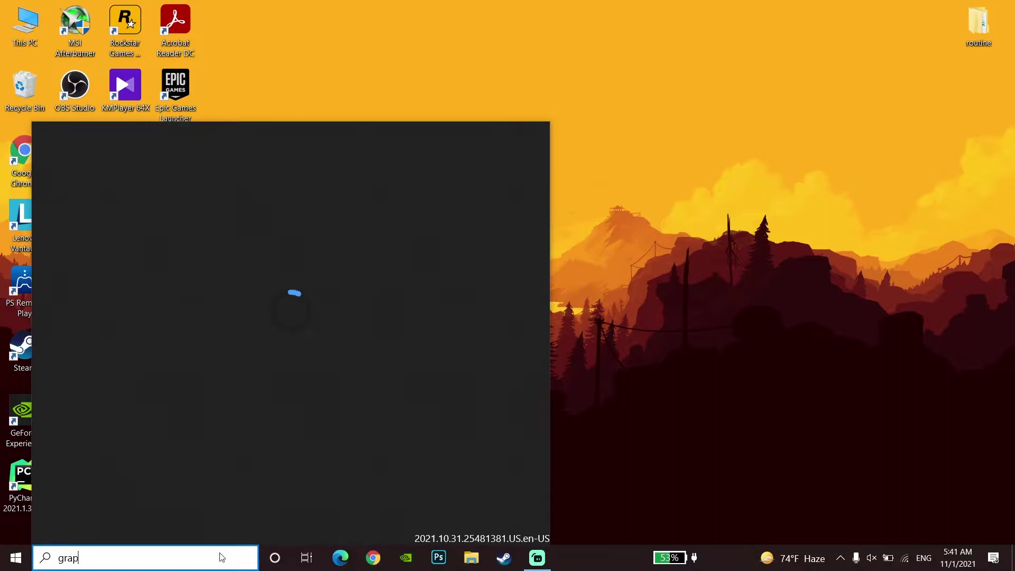
text(hics)
click(155, 185)
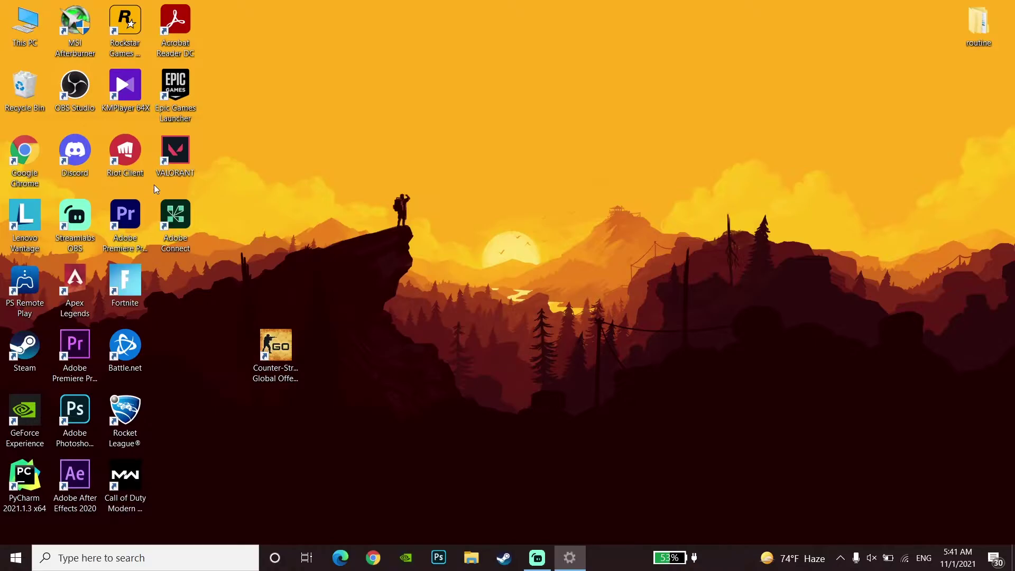
click(260, 168)
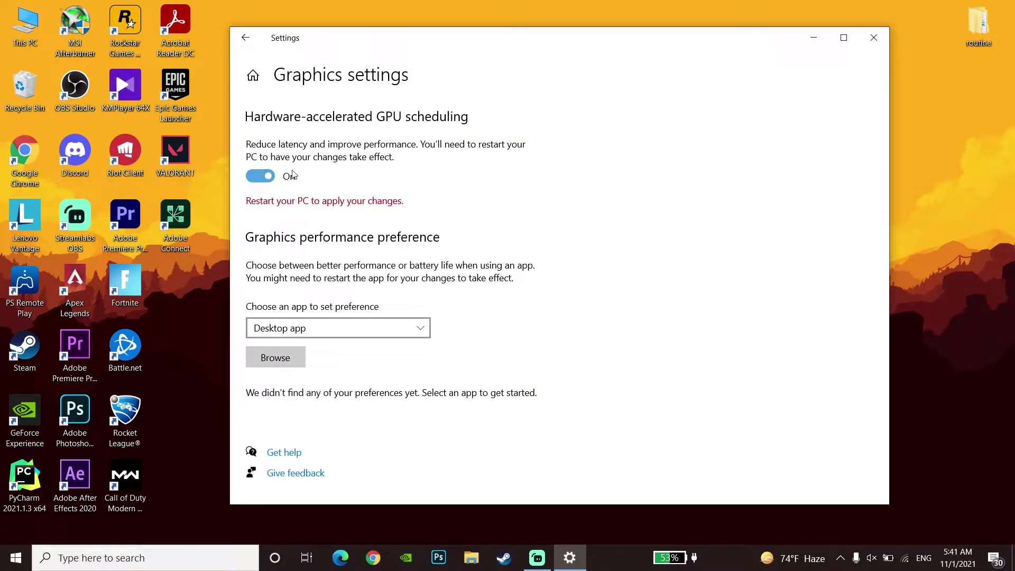
Add the csgo application from D:\Games\csgo\steamapps\common\Counter-Strike Global Offensive to the graphics performance preferences and close Settings.
click(279, 359)
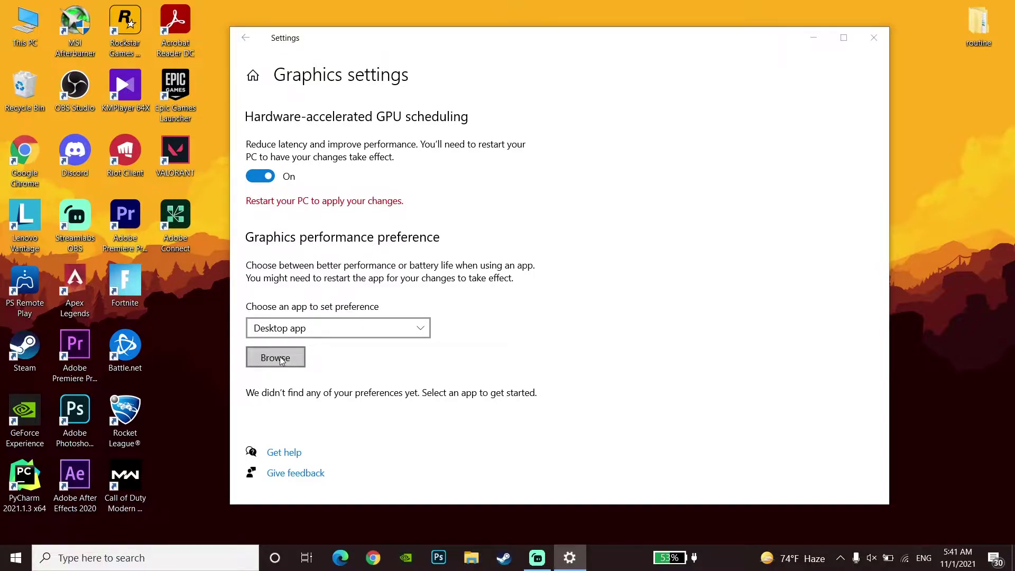
click(294, 250)
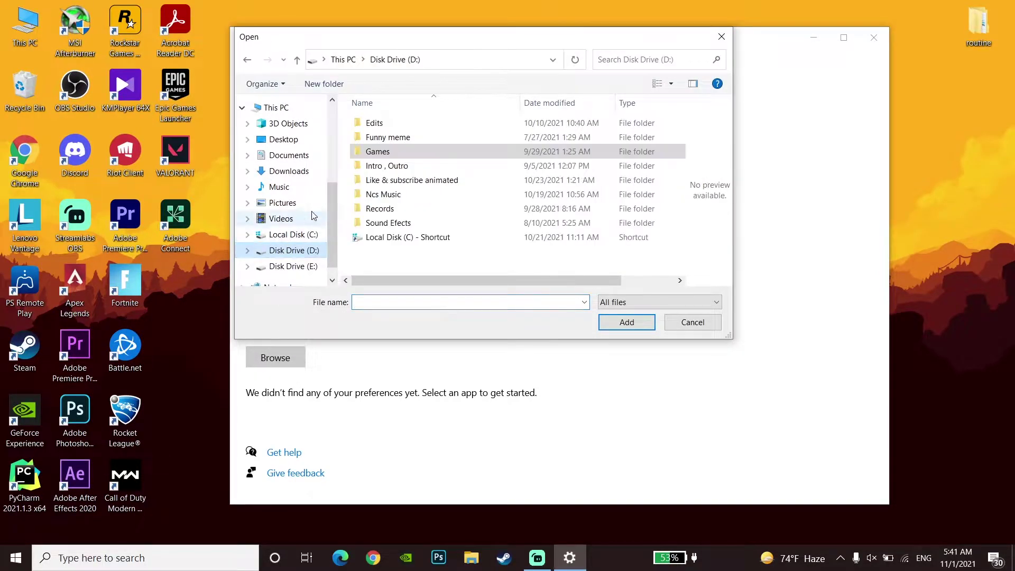
double_click(371, 152)
double_click(381, 123)
double_click(383, 123)
double_click(383, 120)
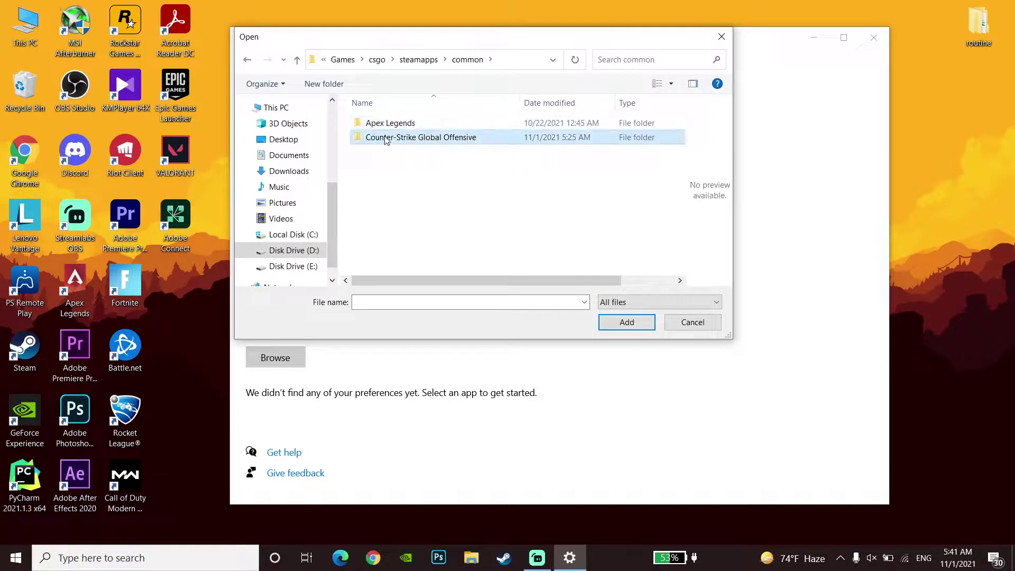
double_click(385, 138)
click(386, 195)
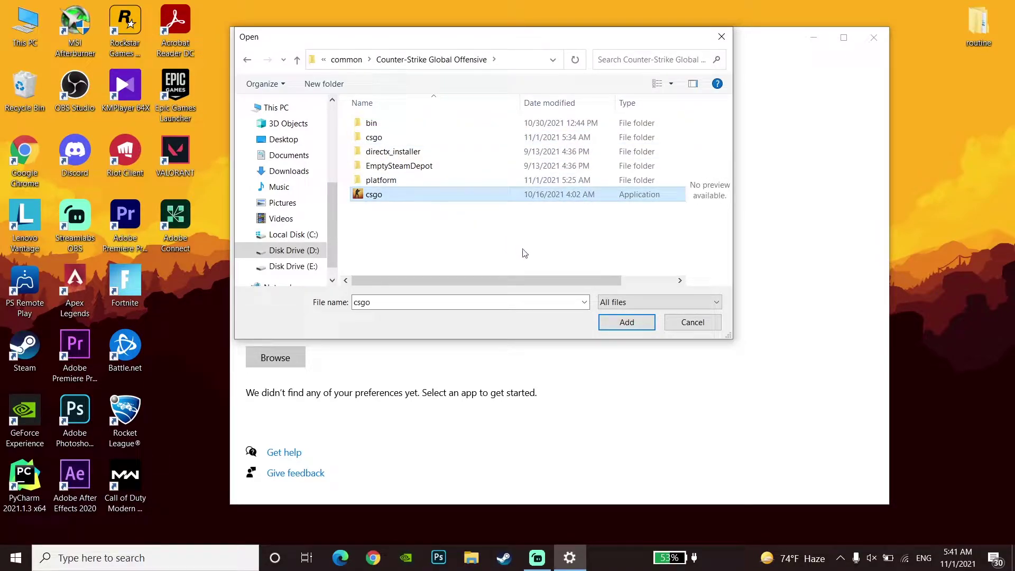
click(625, 323)
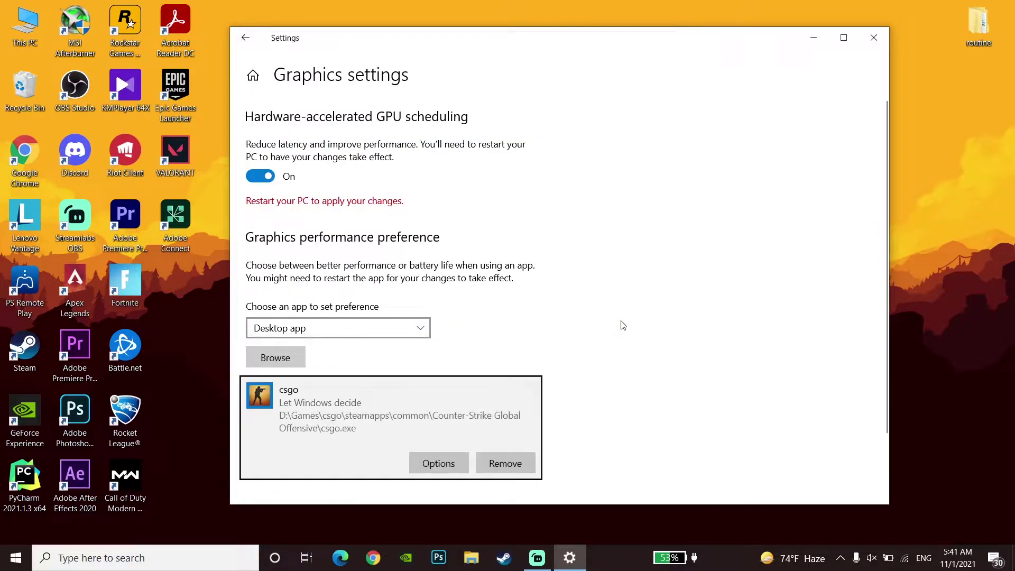
click(873, 43)
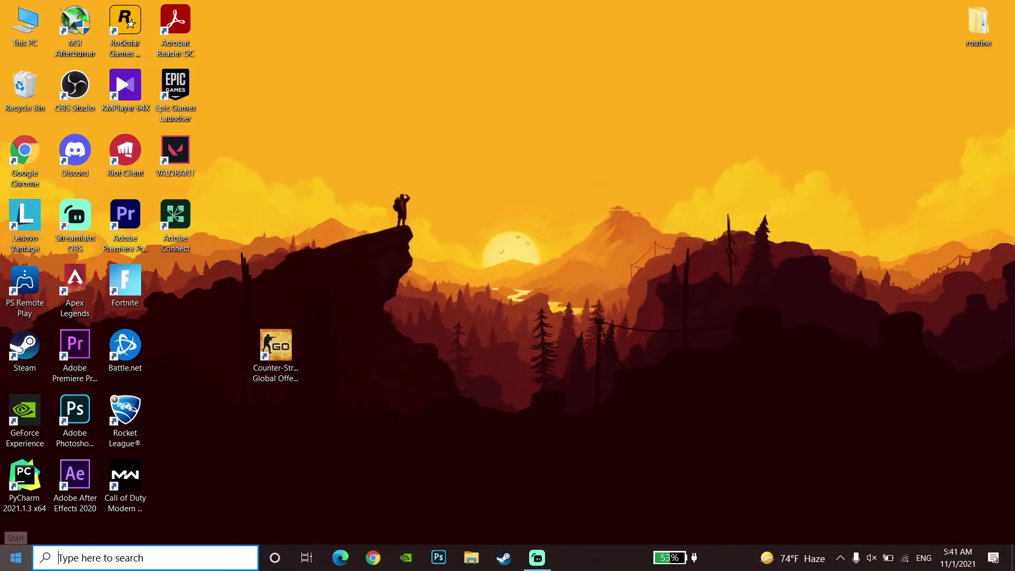
click(16, 556)
click(15, 535)
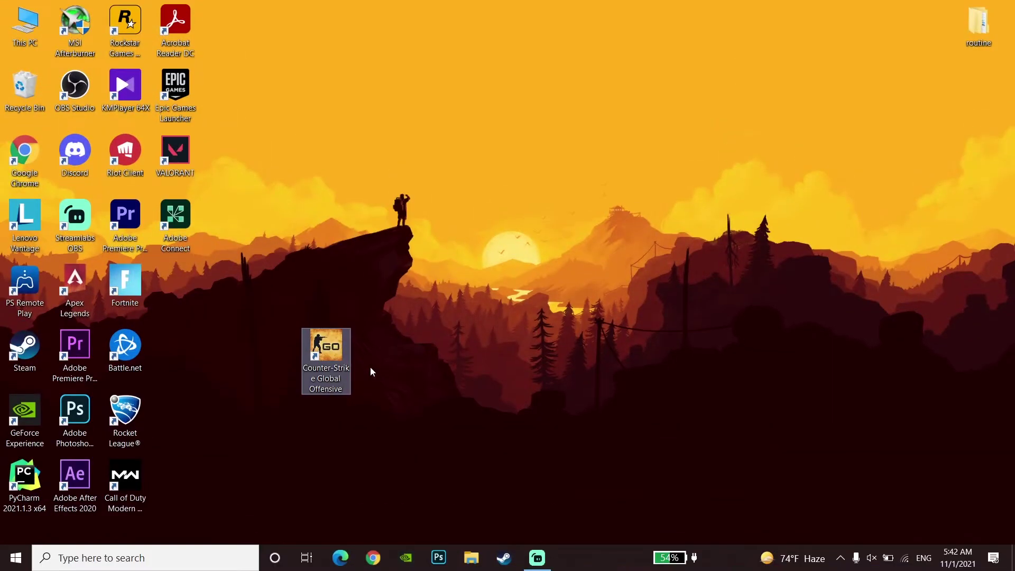
Open the Gaming section of Windows Settings and make sure Xbox Game Bar is switched off.
click(338, 437)
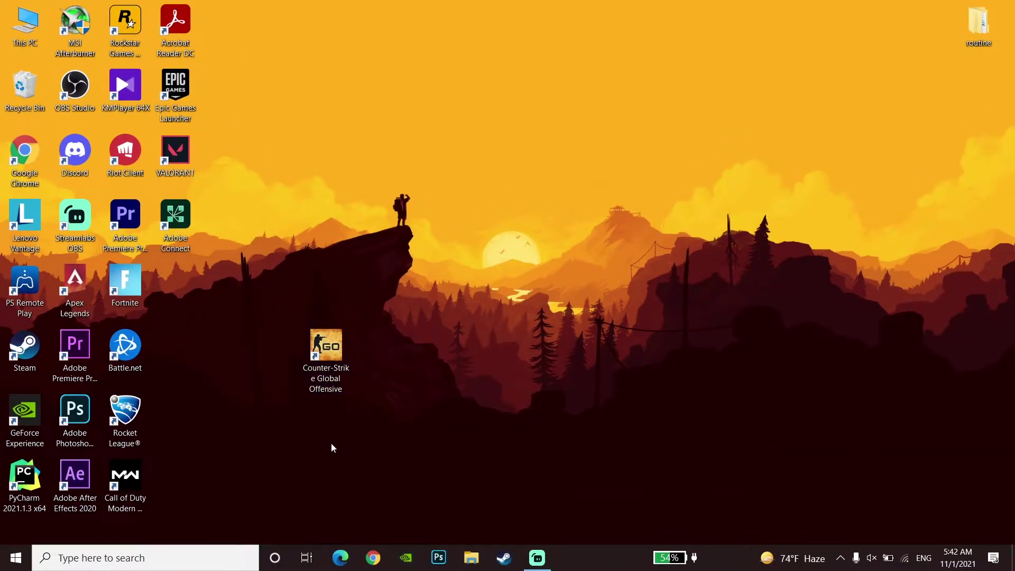
click(231, 547)
text(sett)
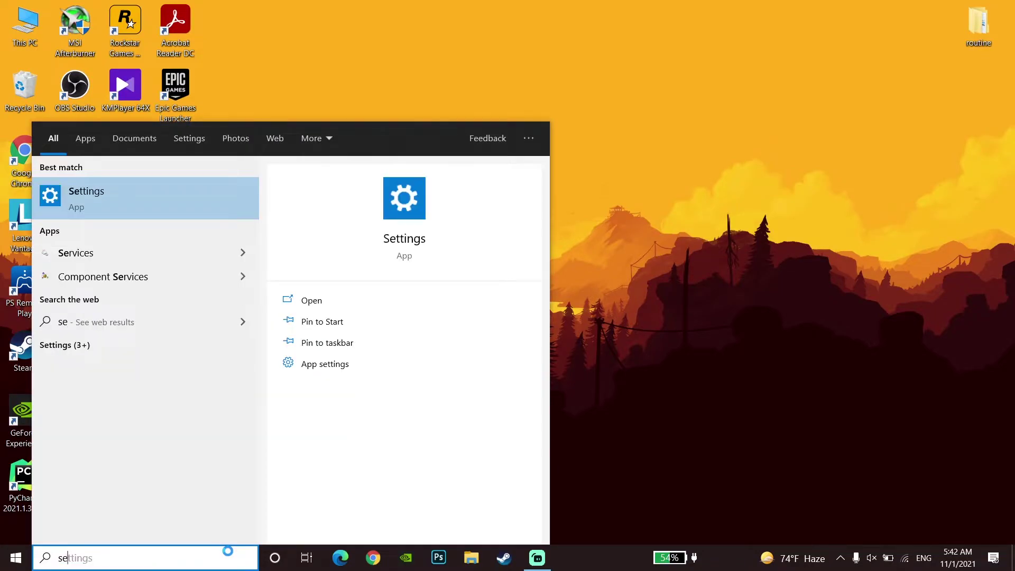
text(ings)
click(166, 201)
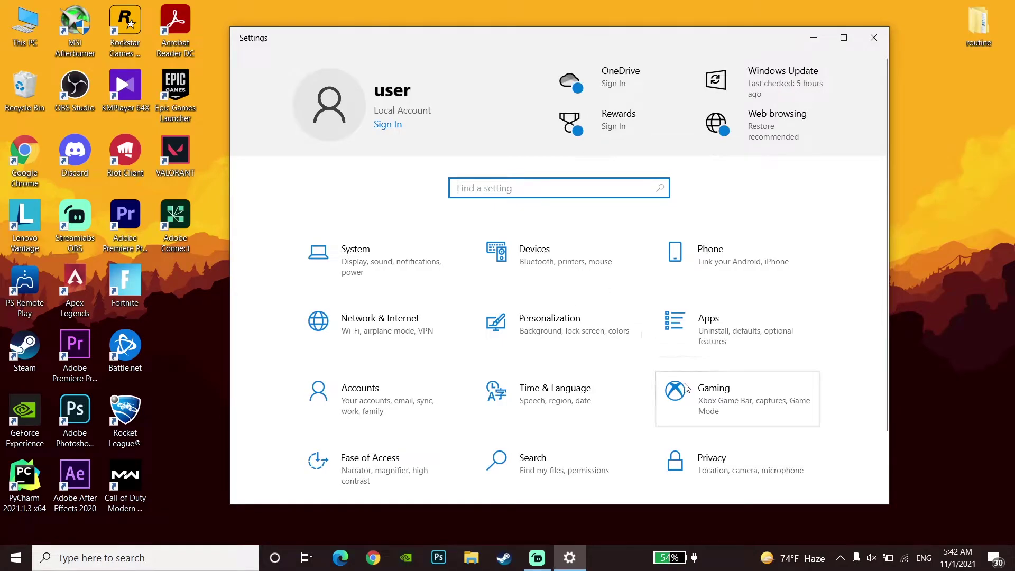
click(679, 392)
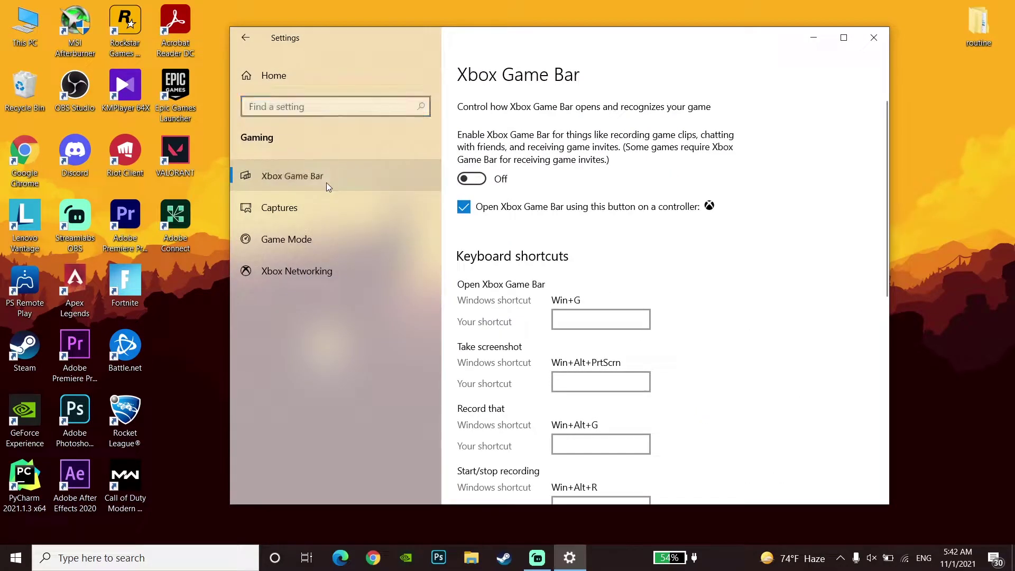
click(467, 180)
click(468, 178)
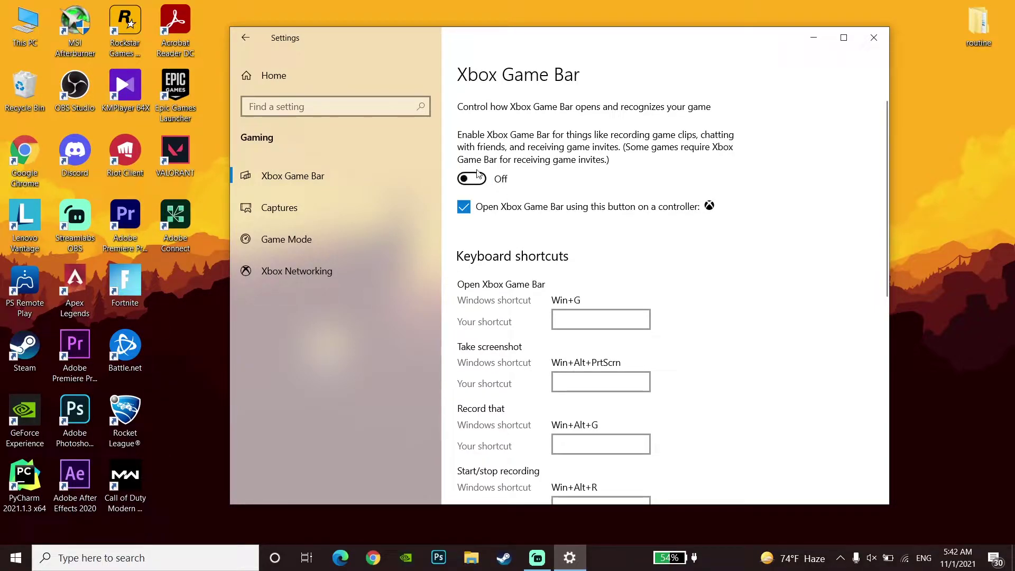
Open the Game Mode settings and switch the Game Mode option over and back.
click(398, 238)
click(476, 162)
click(486, 159)
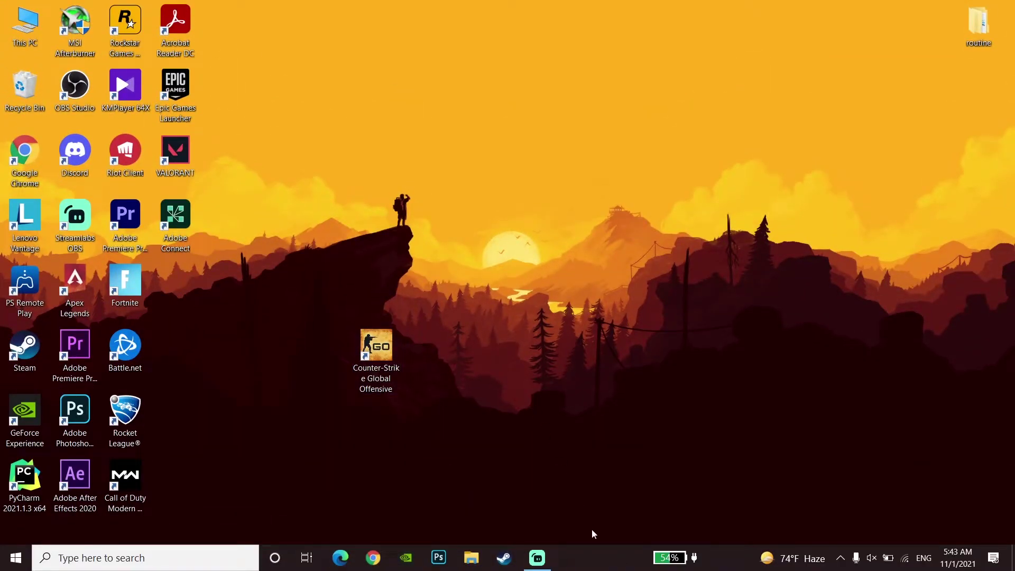
Open Task Manager and end the Search background process.
right_click(594, 560)
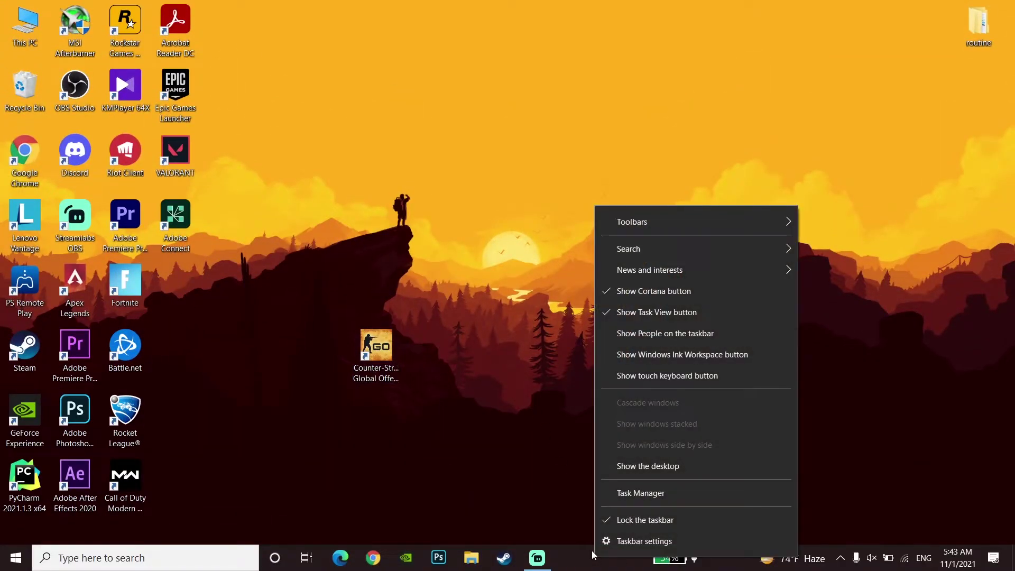
click(610, 498)
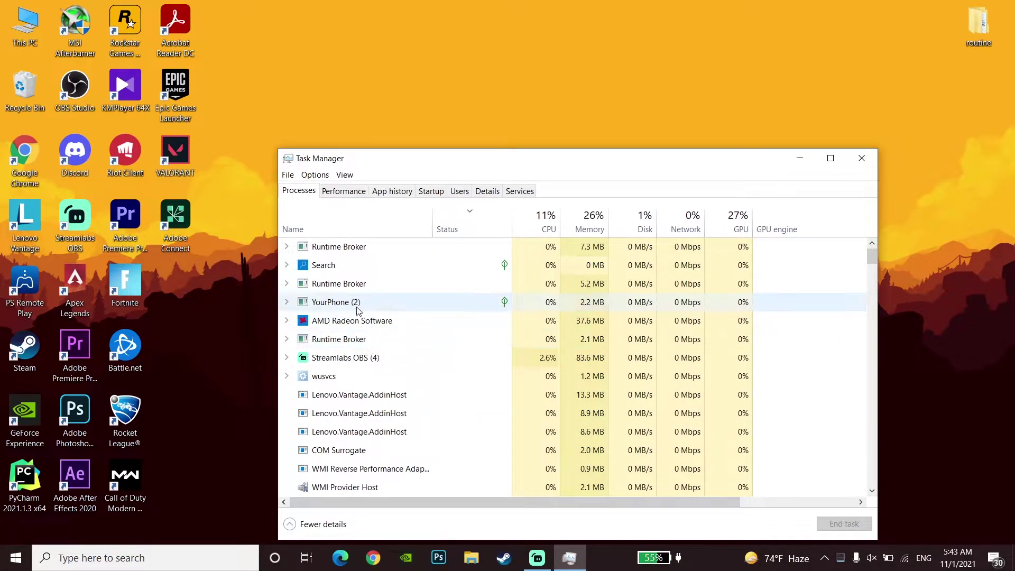
right_click(357, 267)
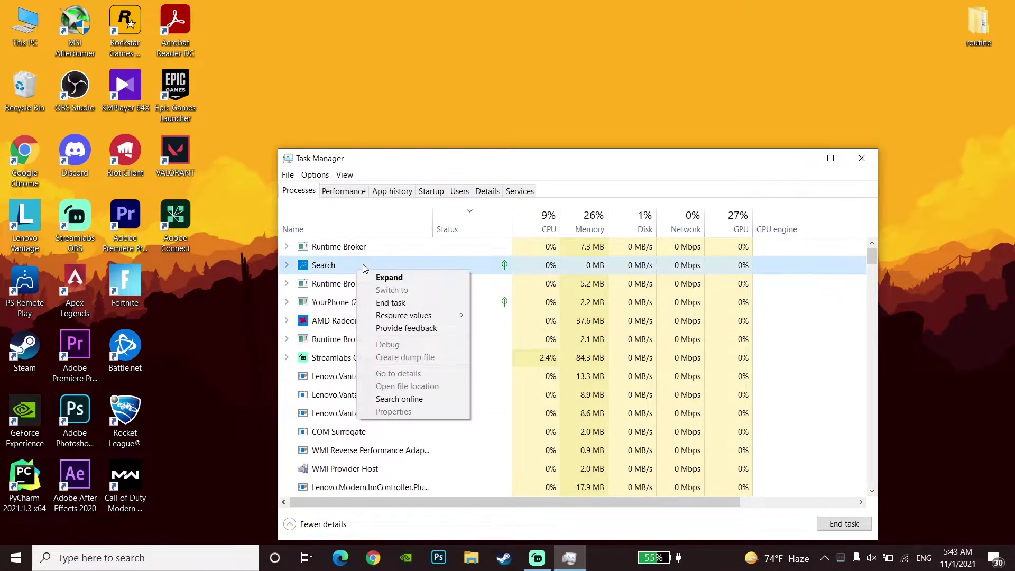
click(392, 303)
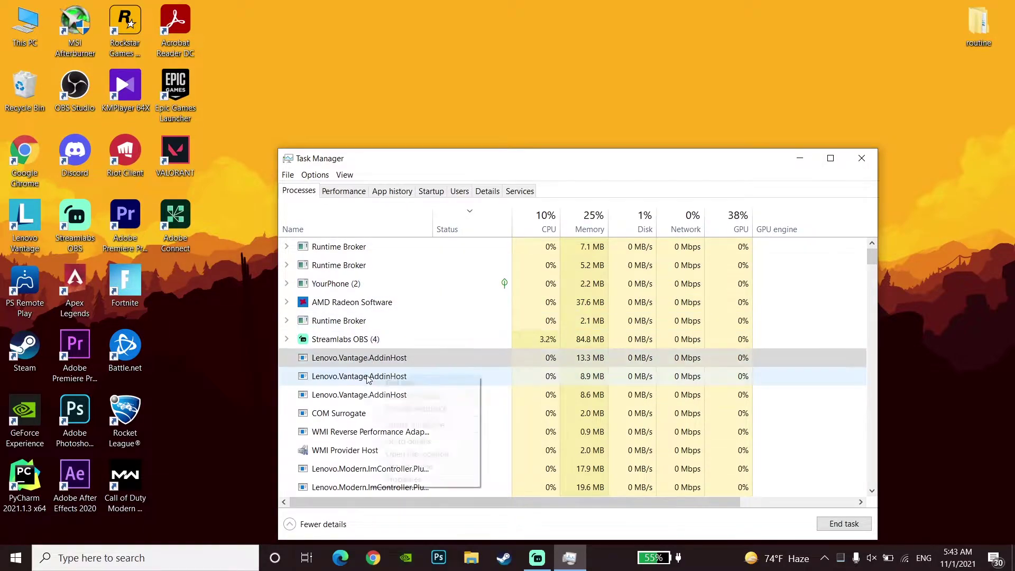
End two of the Lenovo.Vantage.AddinHost background processes and look through the other running processes.
right_click(369, 379)
click(386, 382)
right_click(352, 373)
click(388, 379)
right_click(342, 432)
click(372, 438)
right_click(345, 443)
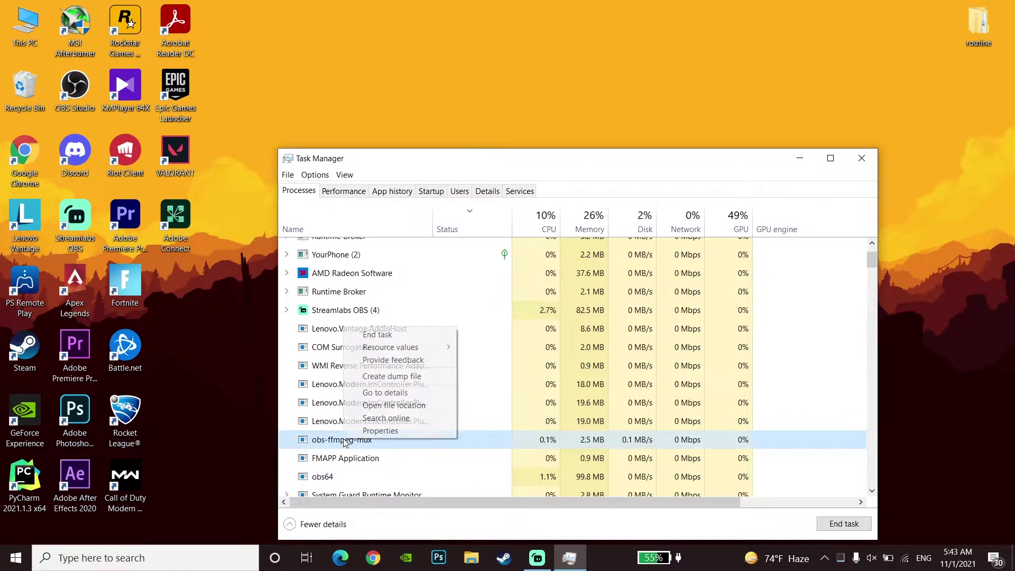
click(353, 464)
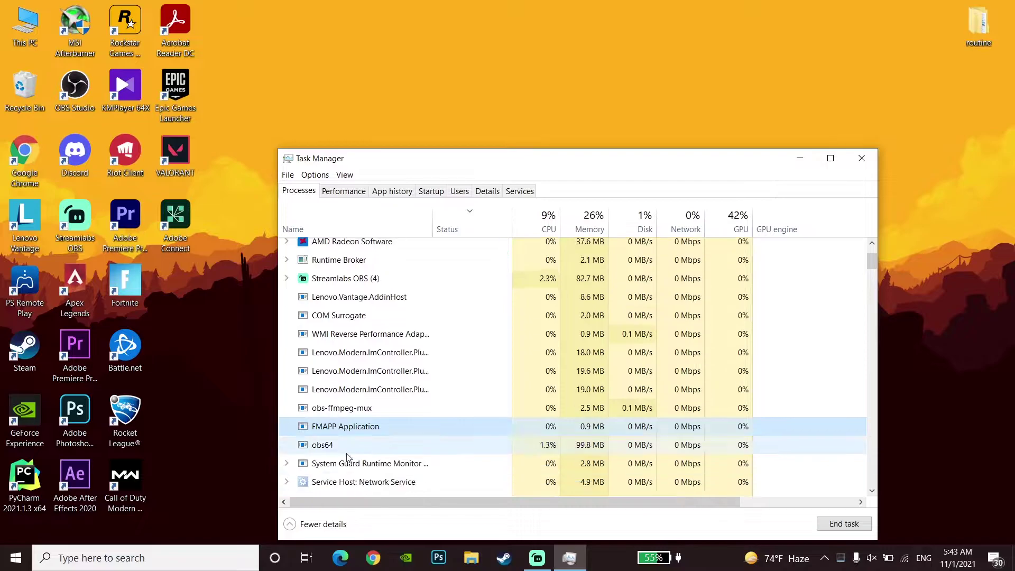
scroll(439, 351, up, 2)
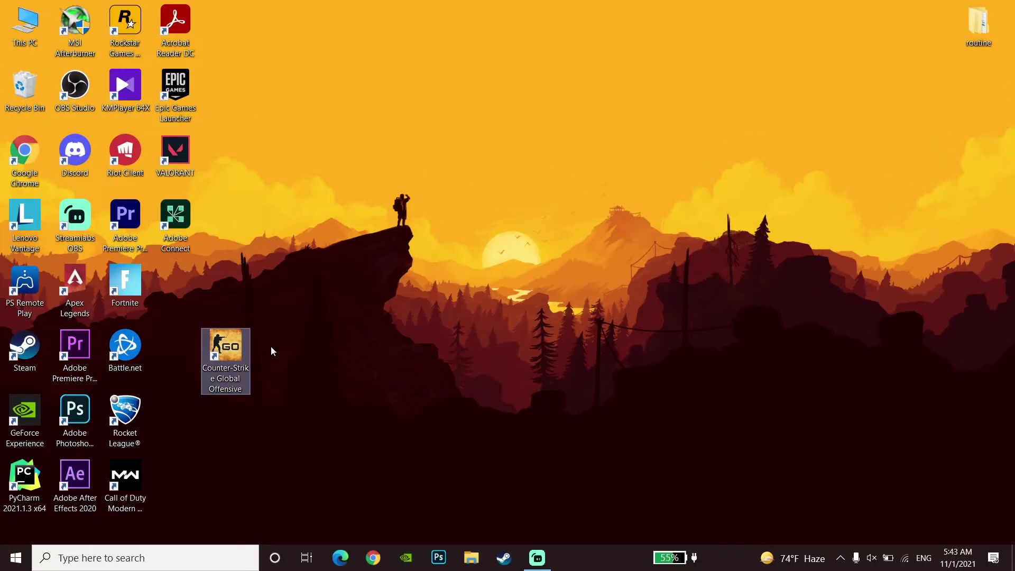
Examine the available power plans in the additional power settings of Power & sleep, and close both windows.
click(216, 560)
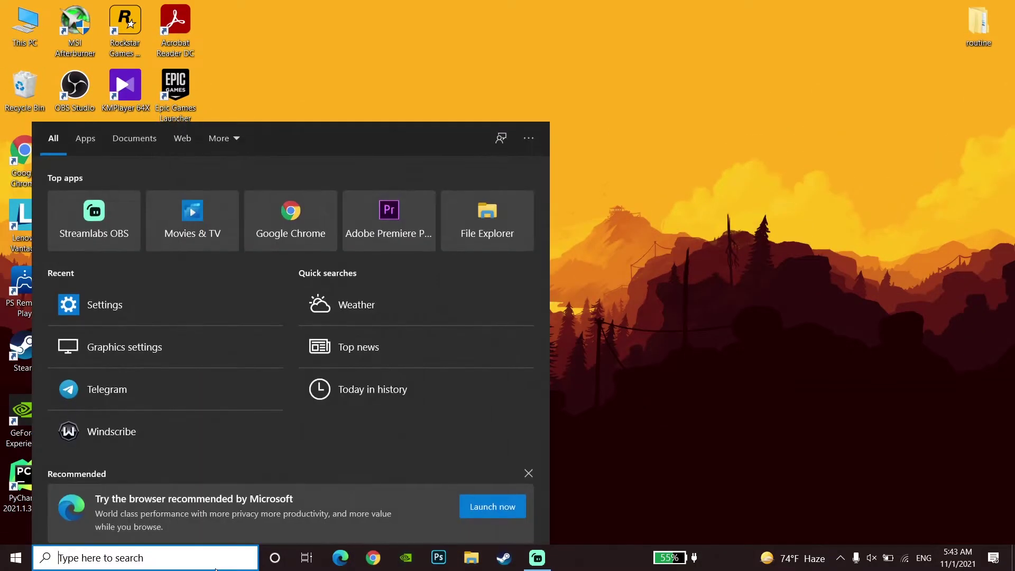
text(pow)
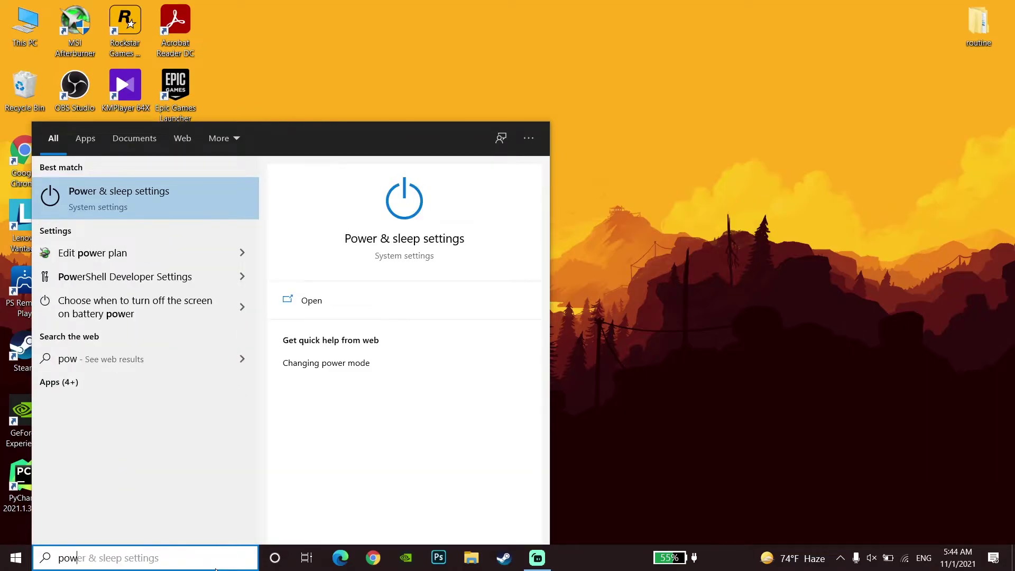
text(er)
click(156, 211)
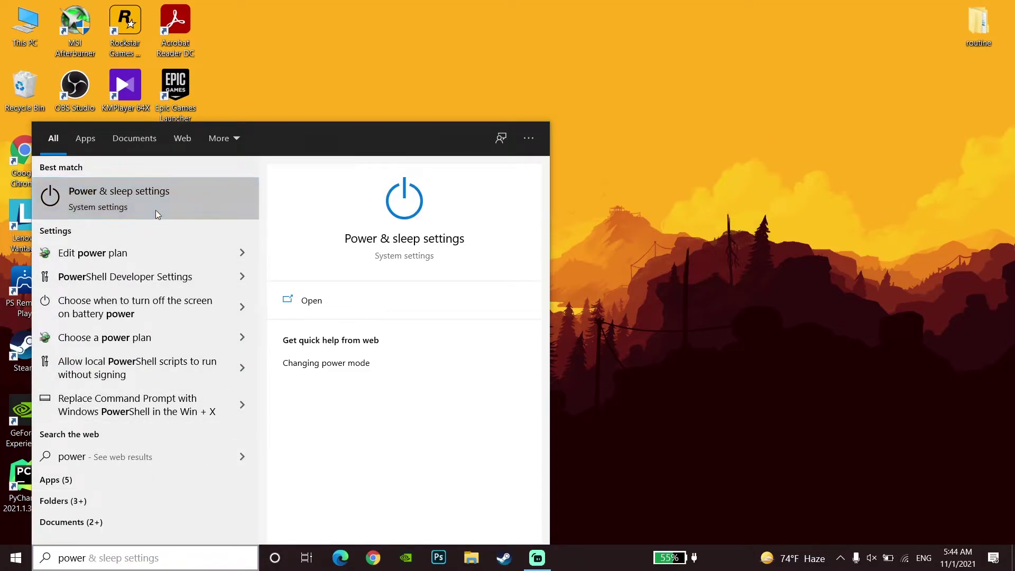
scroll(540, 424, down, 2)
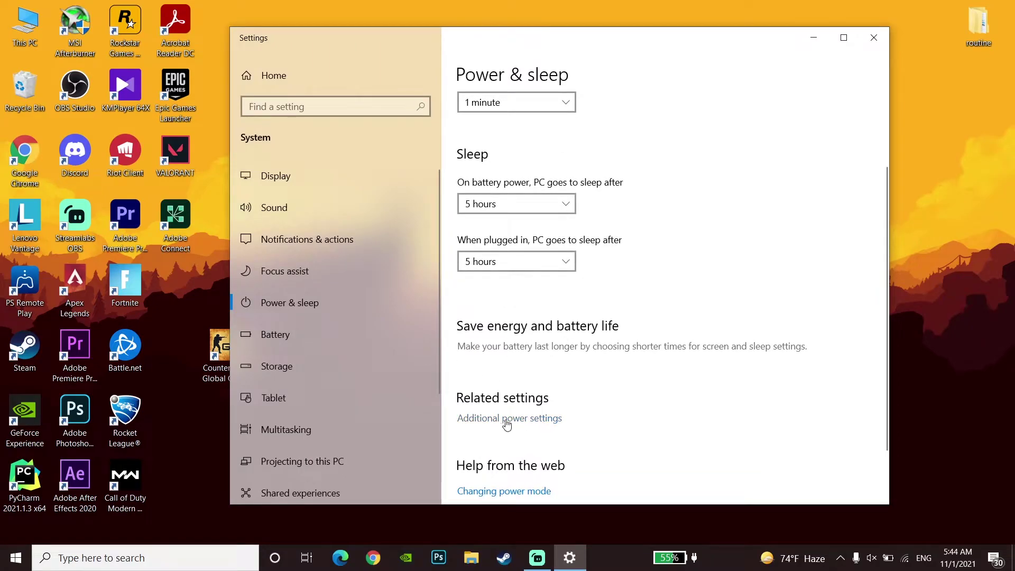
click(543, 419)
scroll(539, 422, down, 1)
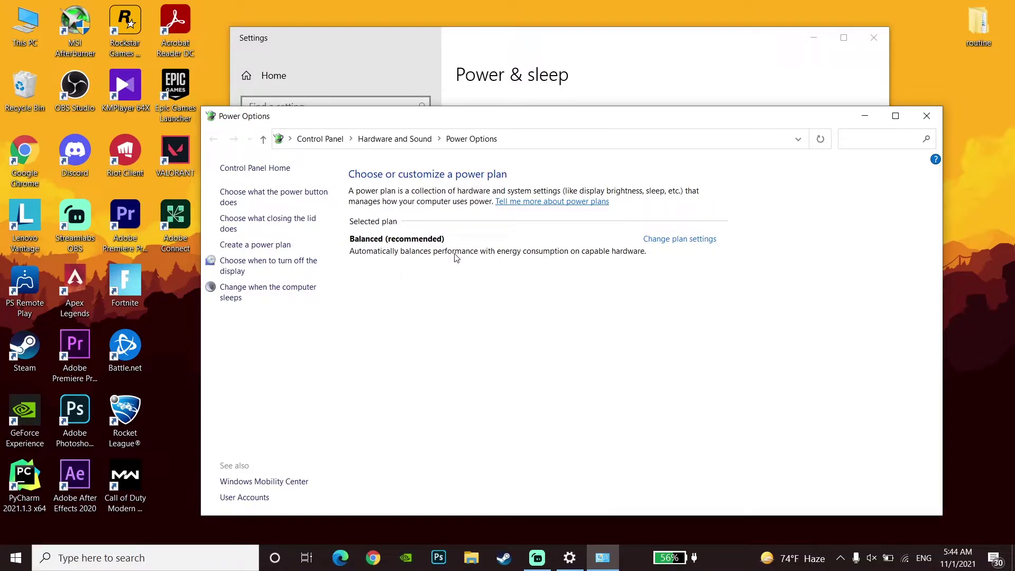
click(927, 116)
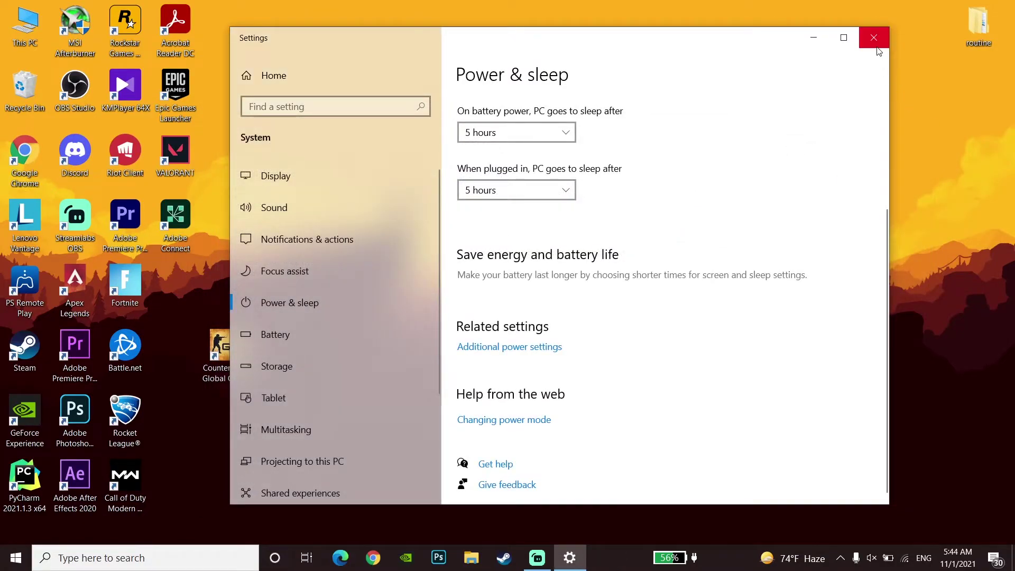
click(874, 37)
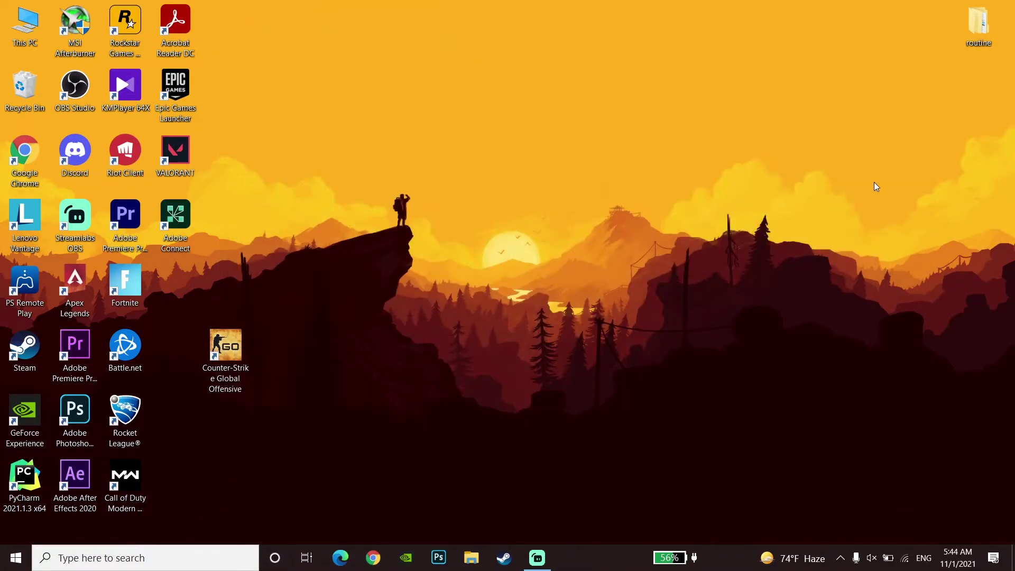
Set the plugged-in power mode to Best performance in the battery flyout.
click(890, 559)
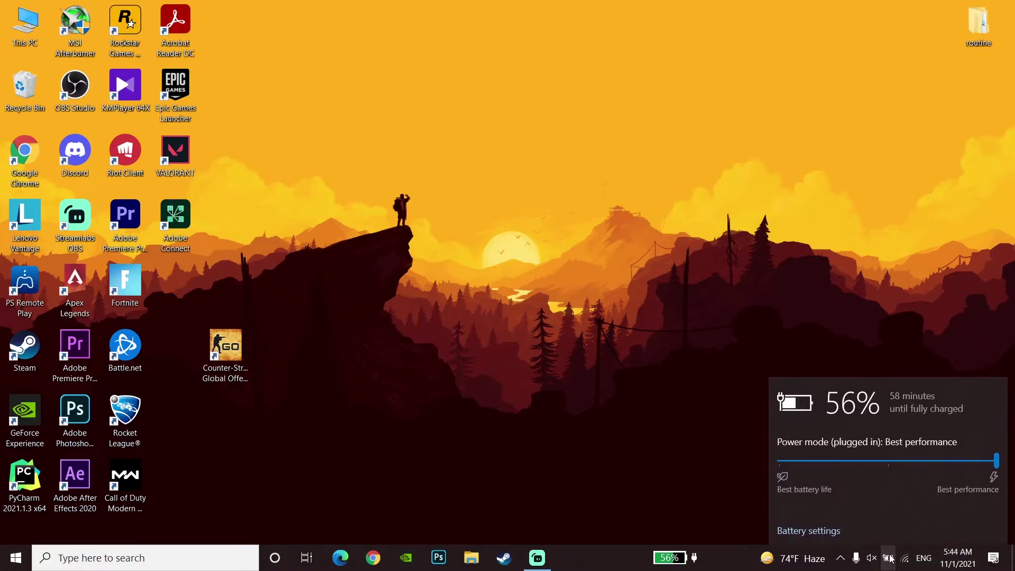
drag(888, 462, 1009, 472)
drag(938, 471, 937, 467)
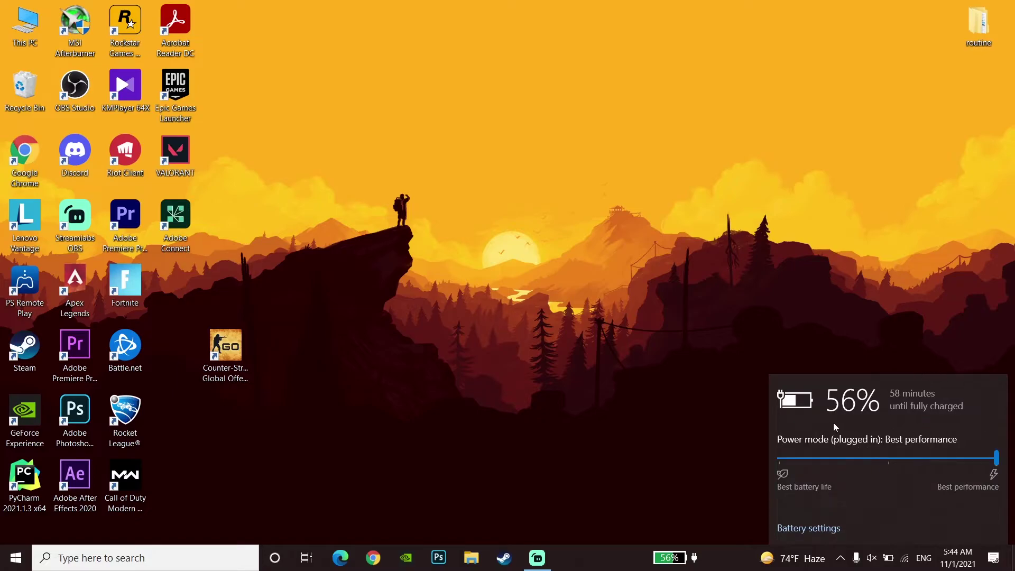
Close the battery flyout and move the Counter-Strike Global Offensive shortcut to the open area nearer the middle of the desktop.
click(738, 430)
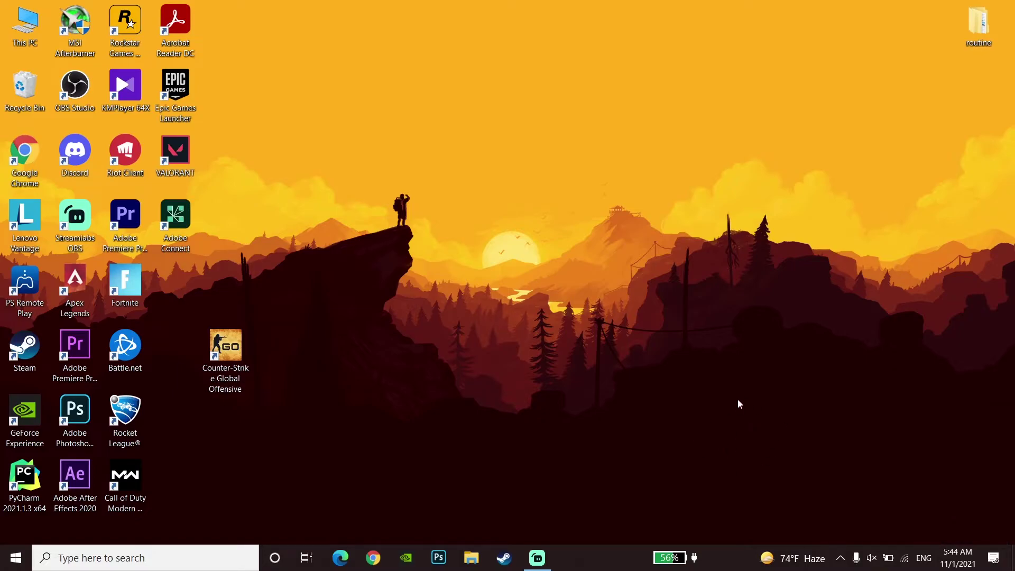
drag(294, 400, 182, 305)
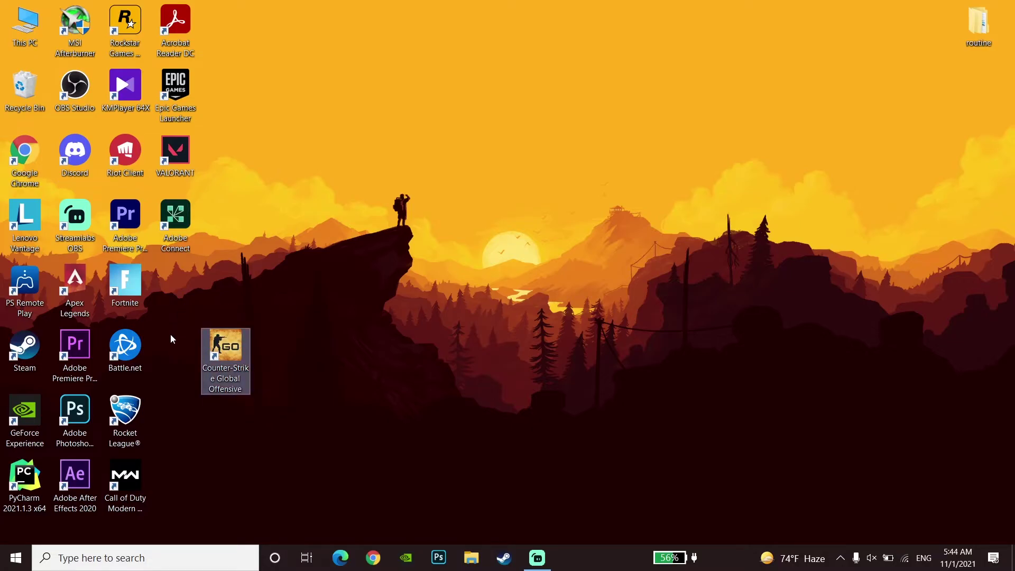
drag(273, 287, 171, 418)
drag(226, 349, 405, 276)
Place the GeForce Experience shortcut beside the Counter-Strike Global Offensive shortcut and return it to its slot between Steam and PyCharm.
drag(26, 410, 306, 278)
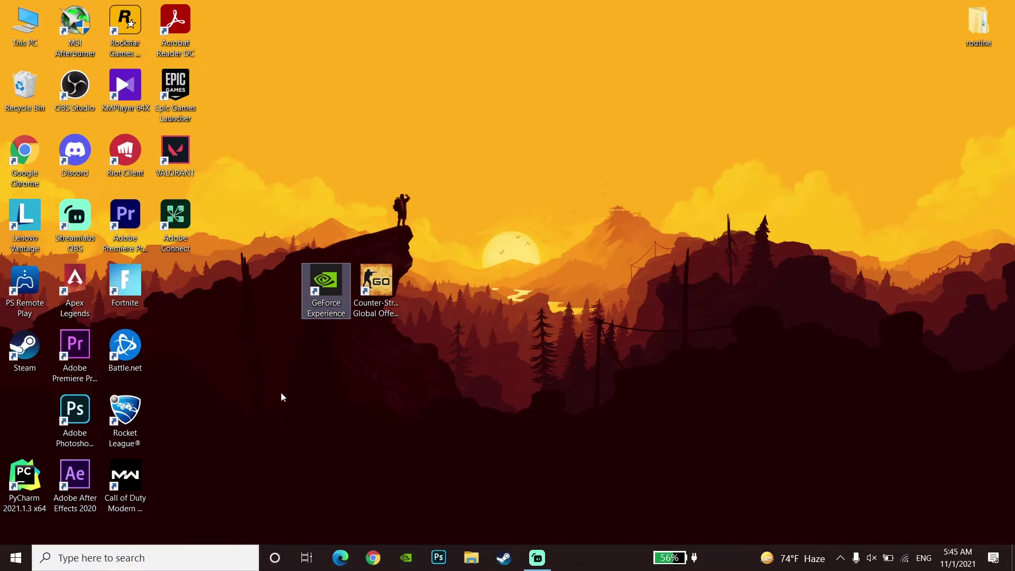
click(330, 340)
drag(282, 242, 479, 385)
click(318, 348)
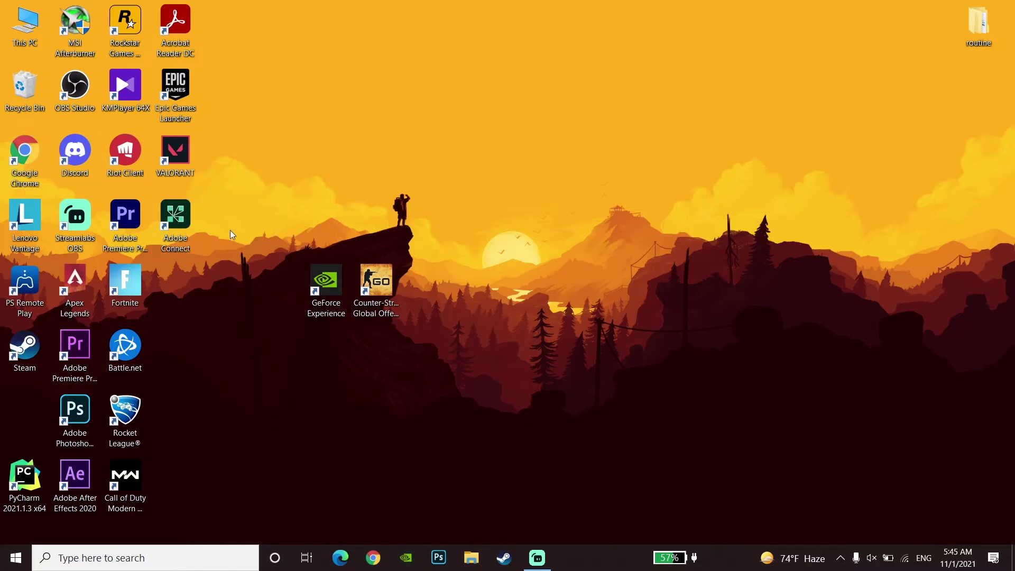
drag(322, 301, 33, 437)
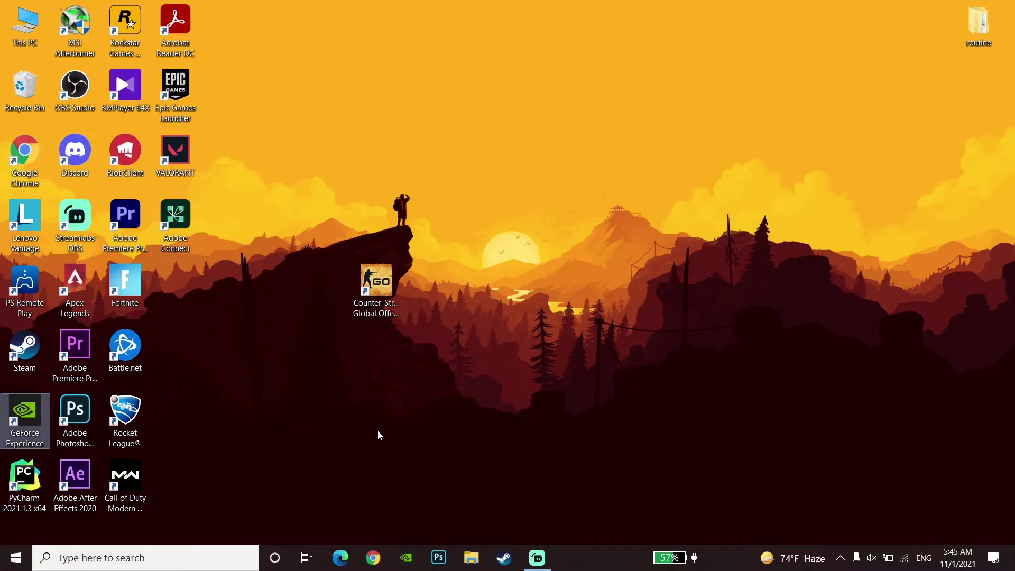
drag(522, 191, 273, 386)
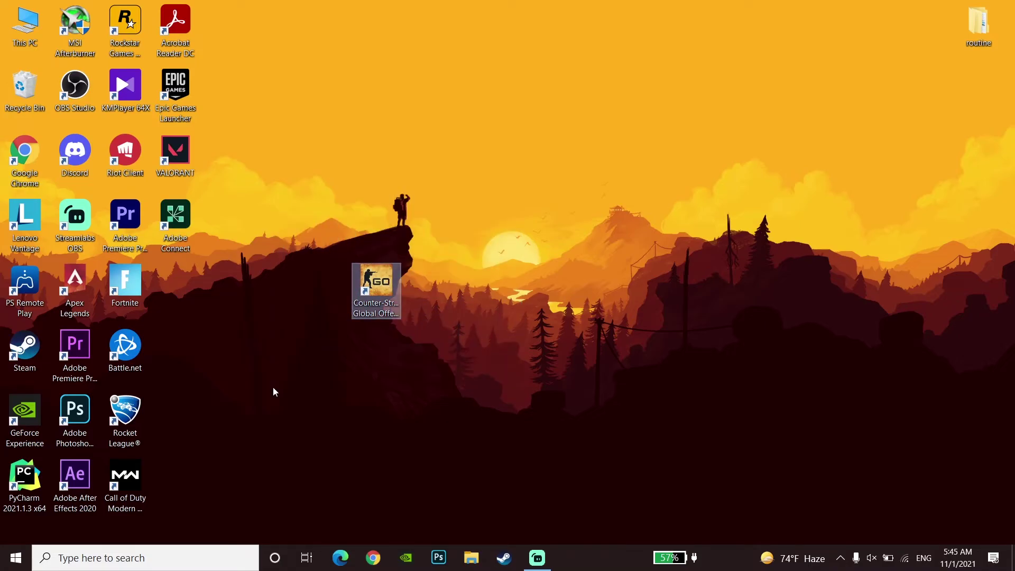